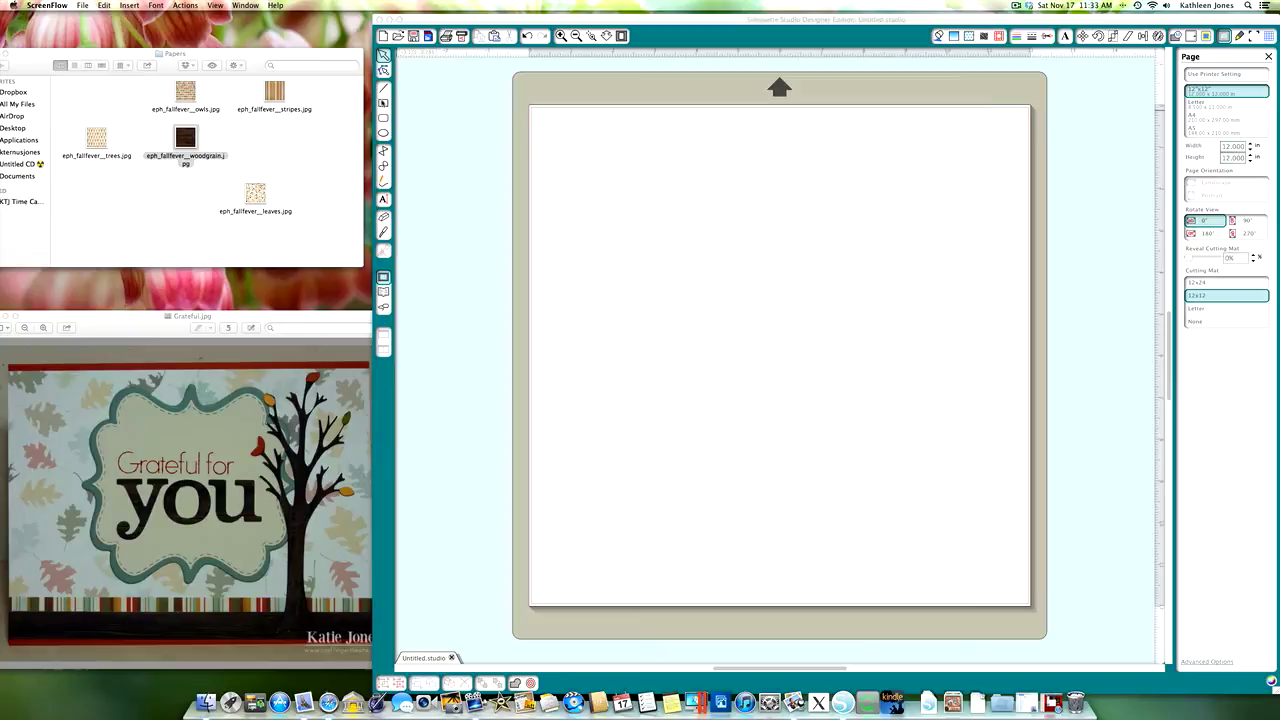
# - Draw a rectangle near the top-left of the blank page
pyautogui.click(384, 104)
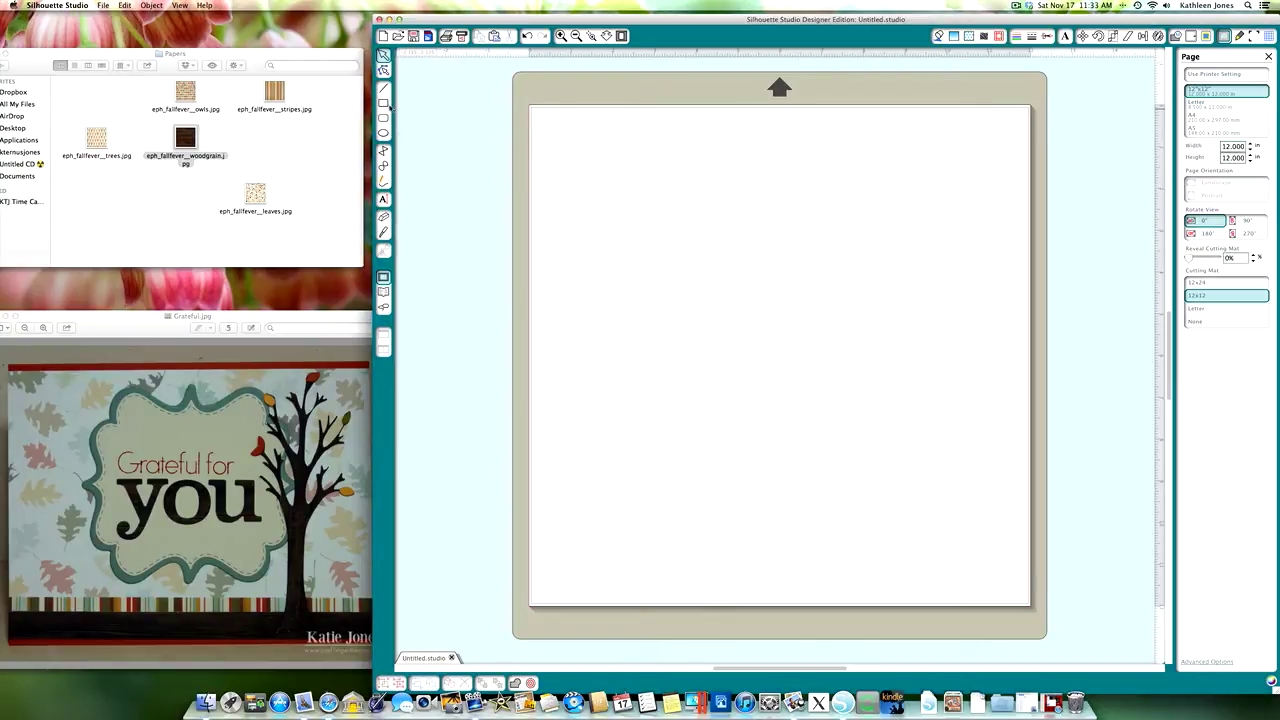
pyautogui.click(384, 103)
pyautogui.moveTo(562, 134); pyautogui.dragTo(827, 352)
pyautogui.click(794, 134)
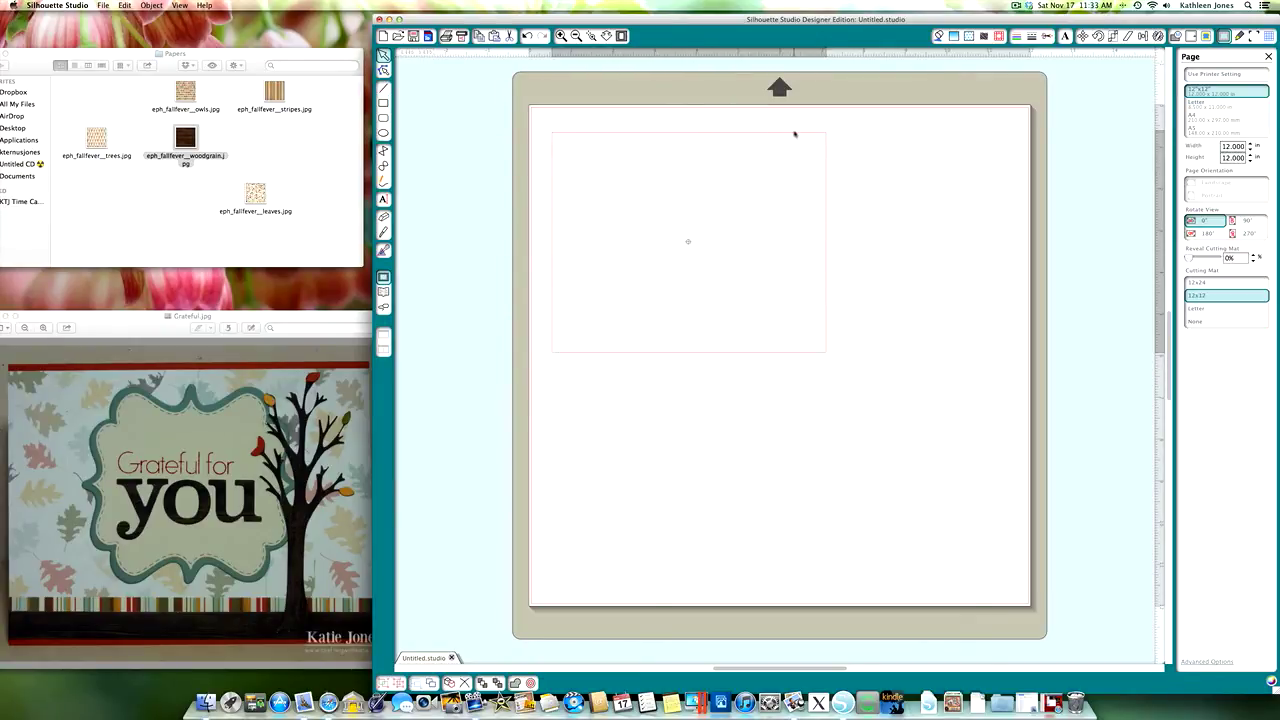
# - Resize the rectangle to 5.5 × 4 in using the Scale panel
pyautogui.click(1113, 36)
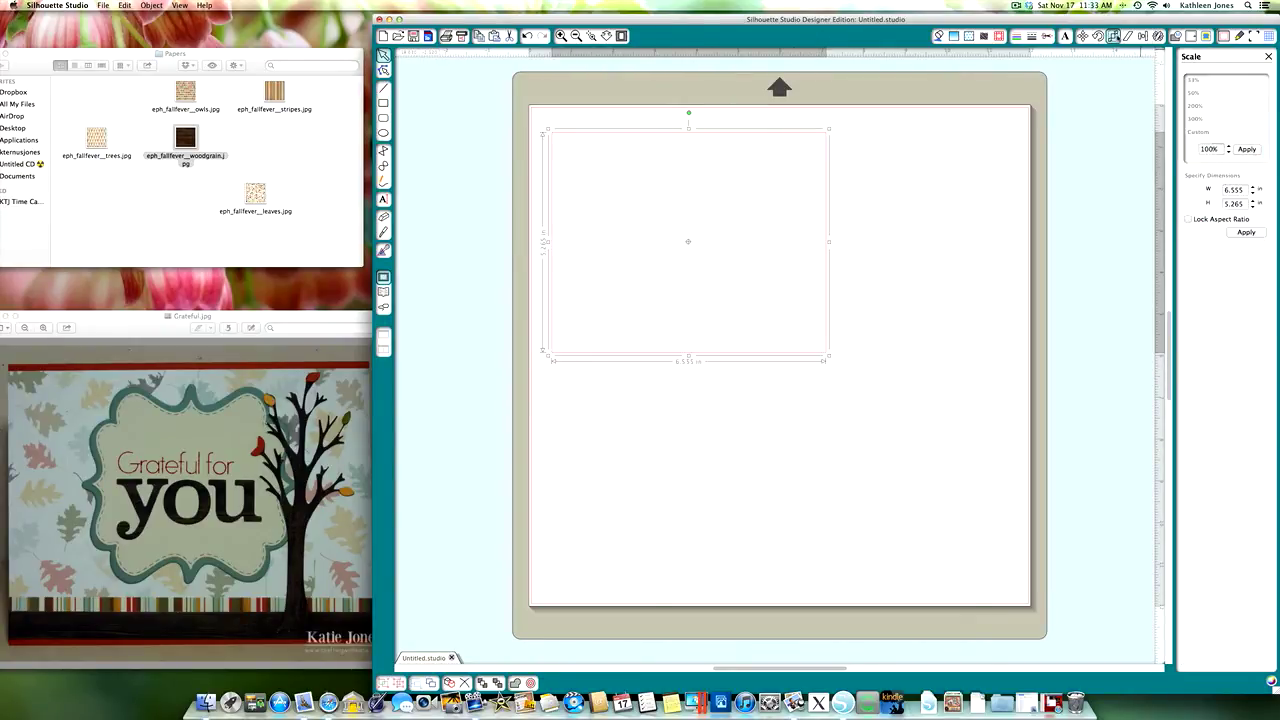
pyautogui.doubleClick(1226, 190)
pyautogui.write('5.5')
pyautogui.press('Tab')
pyautogui.write('4')
pyautogui.click(1246, 232)
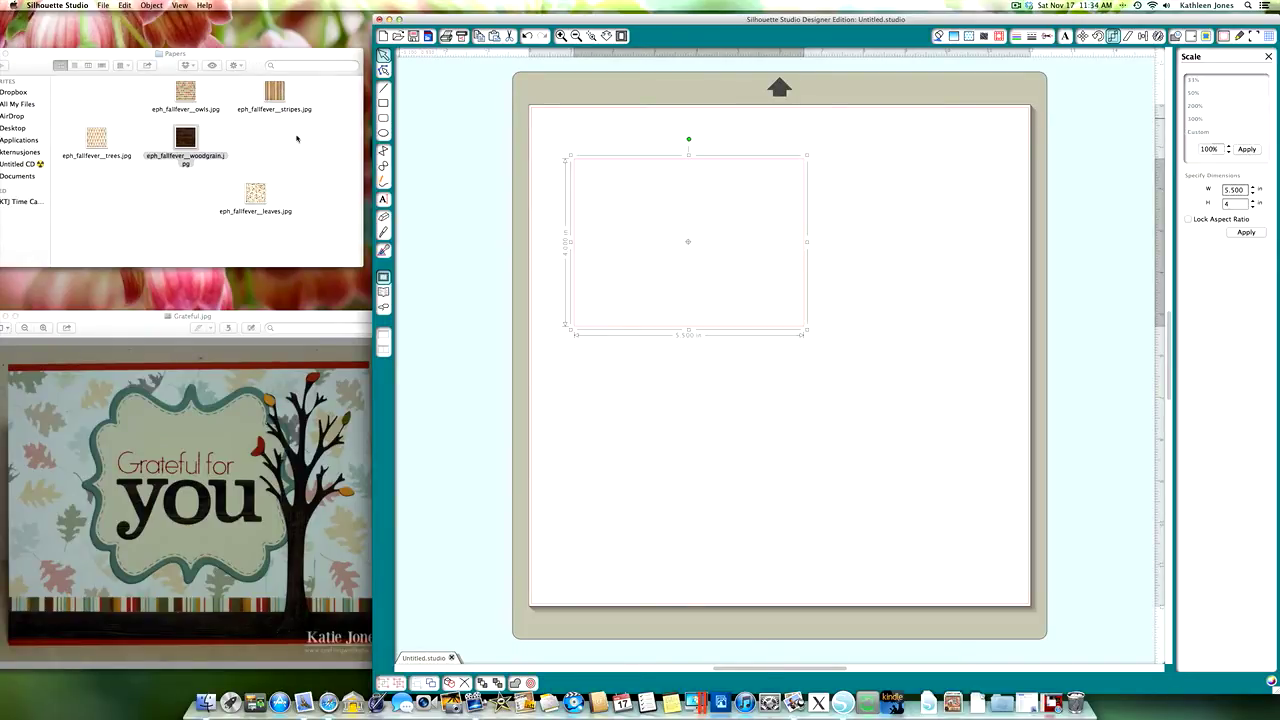
# - Drop eph_fallfever_leaves.jpg onto the rectangle to fill it with the leaves paper
pyautogui.moveTo(255, 193); pyautogui.dragTo(383, 166)
pyautogui.moveTo(607, 205); pyautogui.dragTo(633, 212)
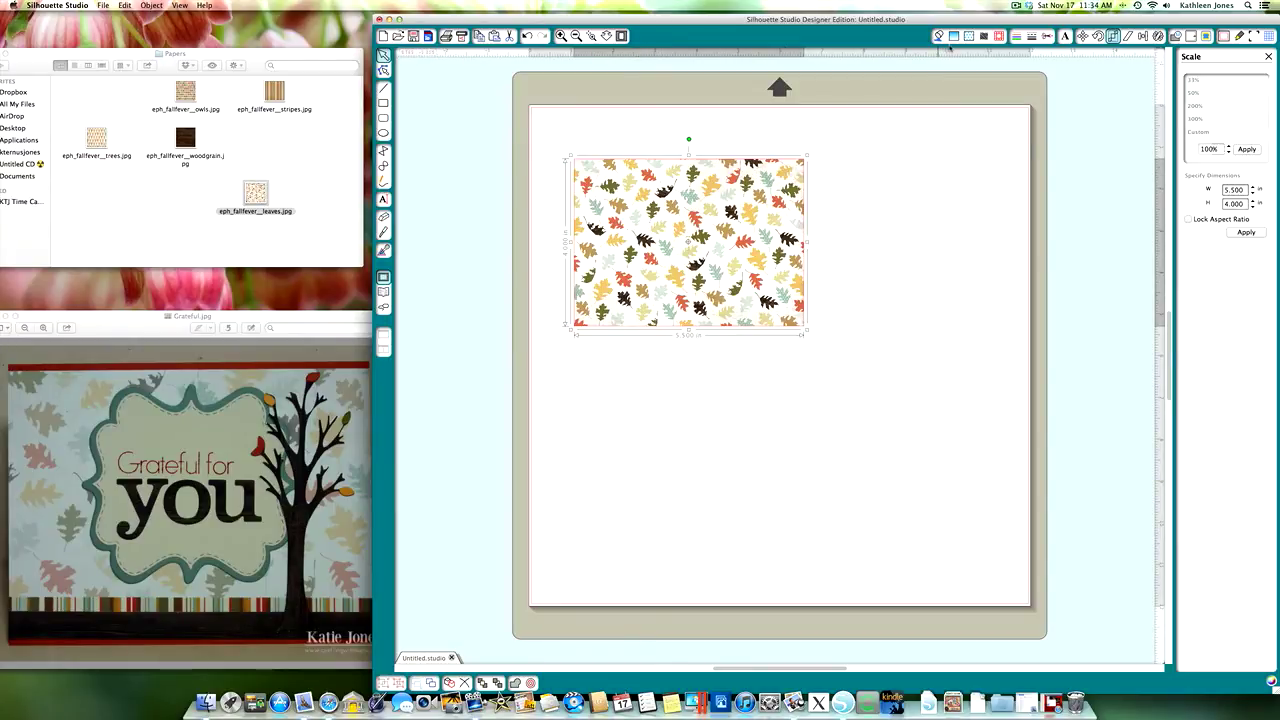
# - Set the leaf pattern's Scale Pattern to 170% and Transparency to about 50%
pyautogui.click(969, 36)
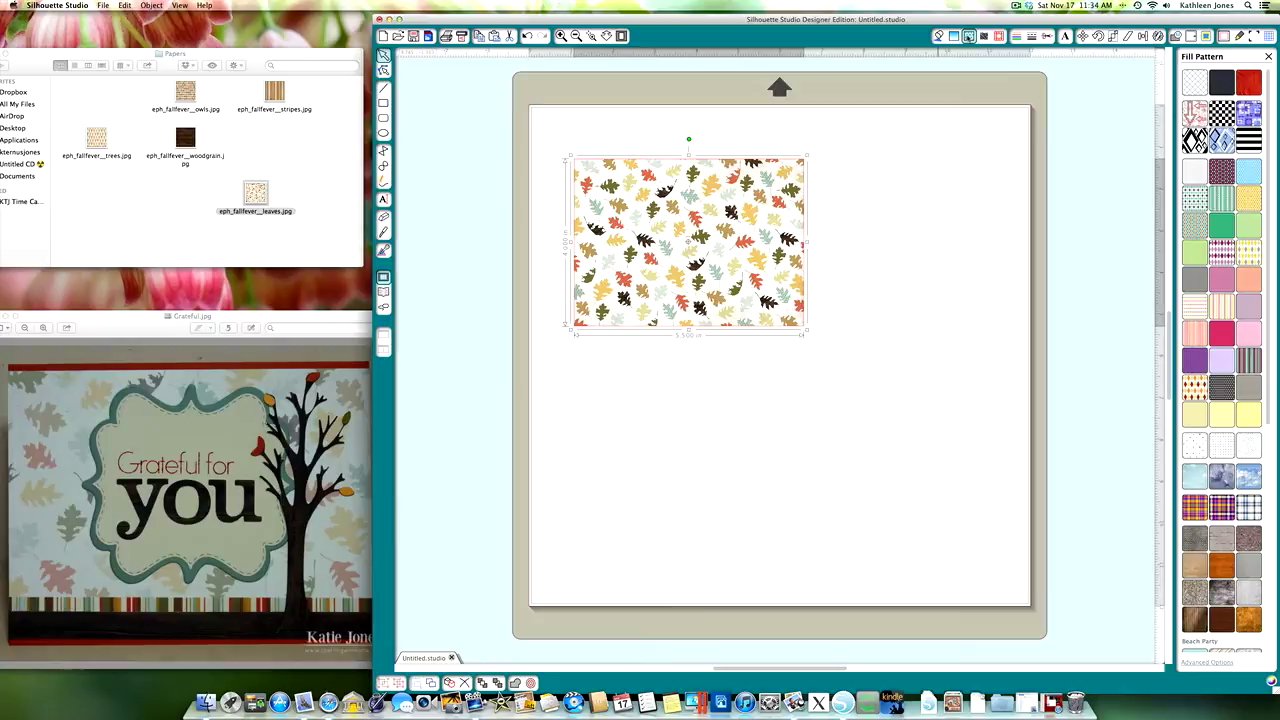
pyautogui.scroll(-5, 1200, 561)
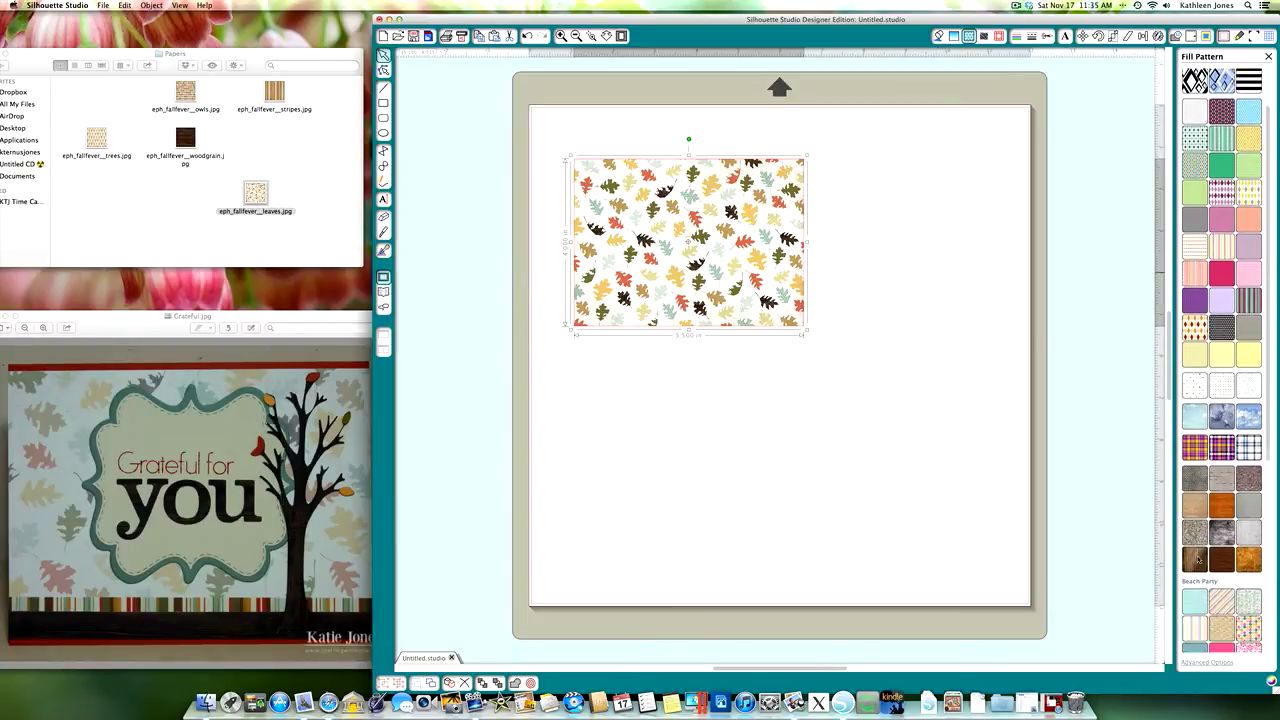
pyautogui.scroll(-4, 1200, 561)
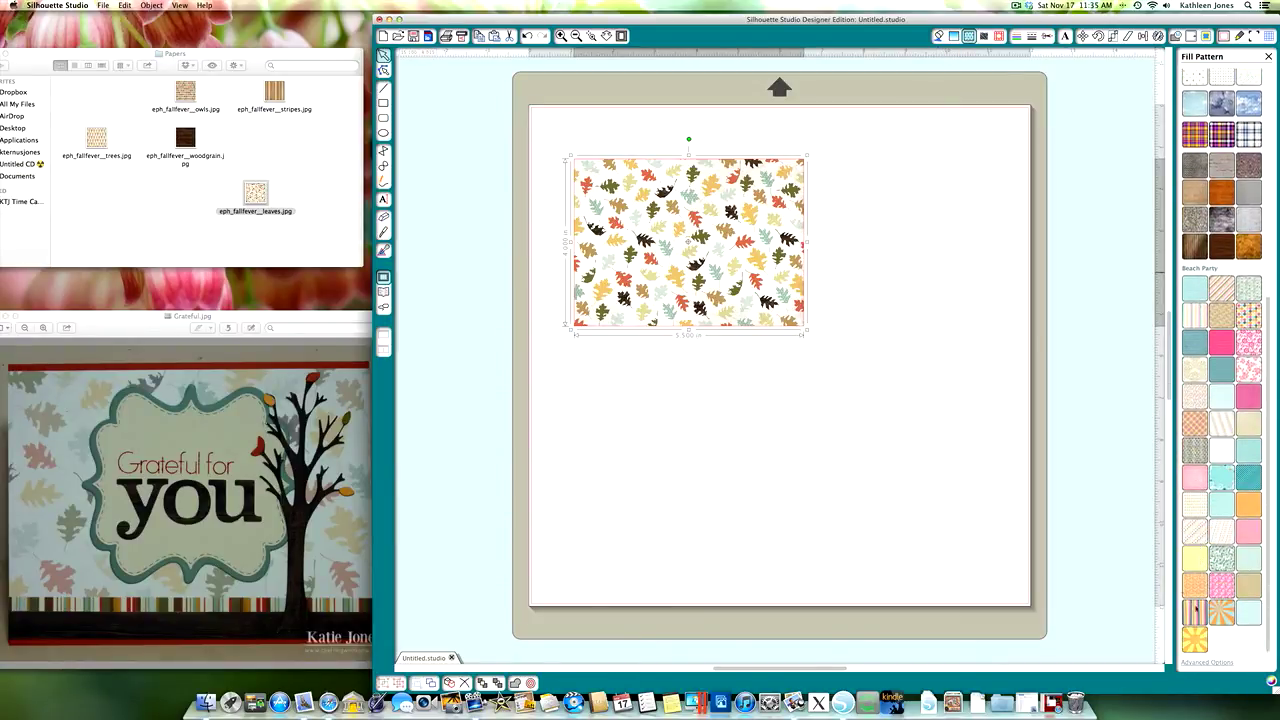
pyautogui.click(1195, 662)
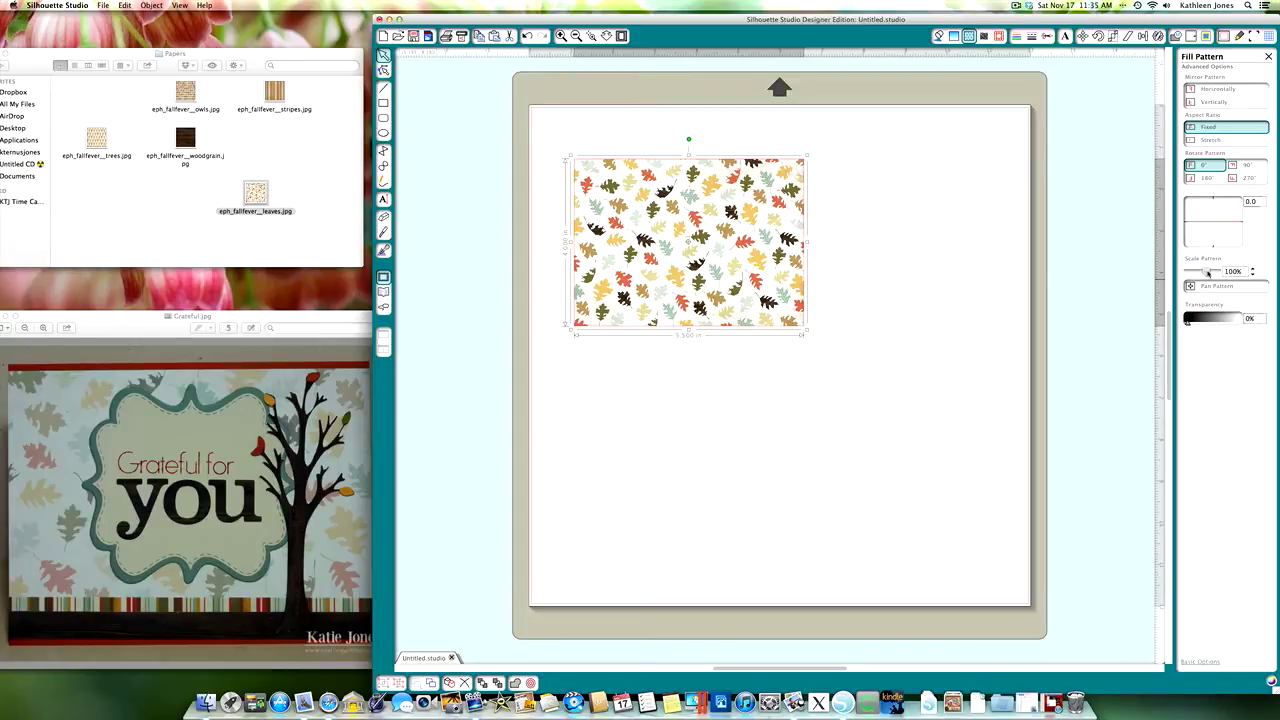
pyautogui.moveTo(1207, 271); pyautogui.dragTo(1210, 271)
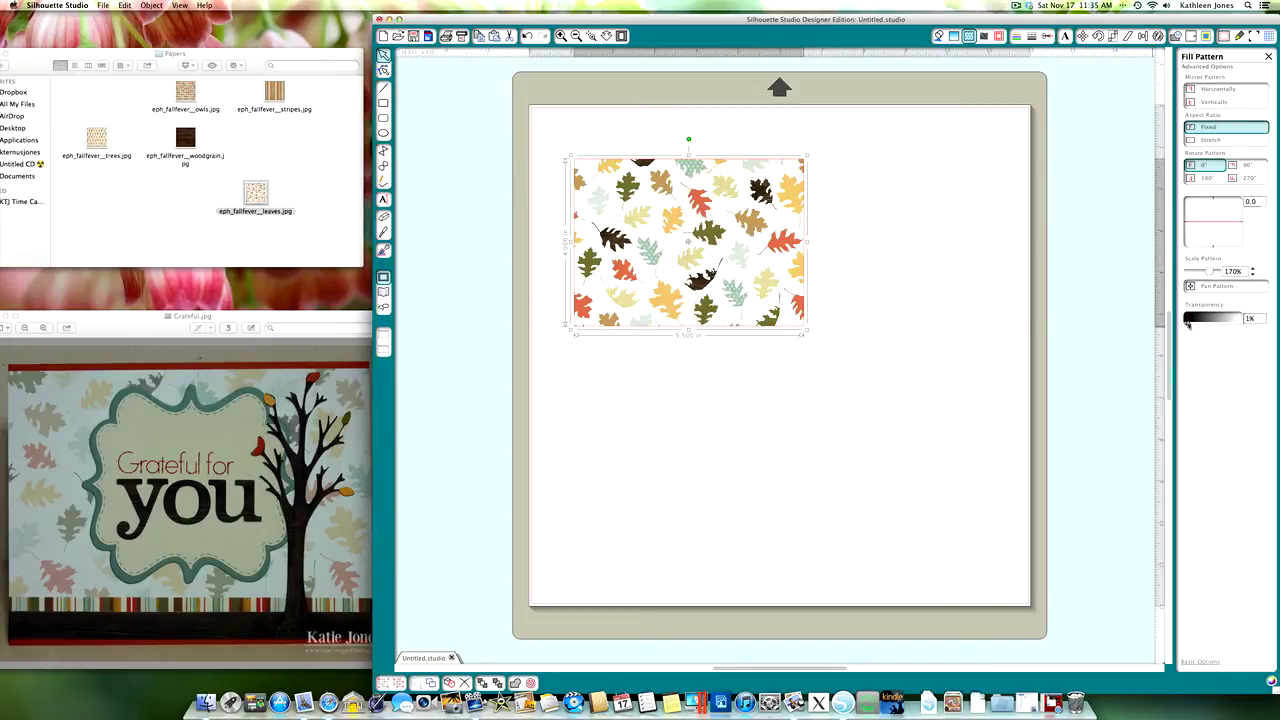
pyautogui.moveTo(1187, 323); pyautogui.dragTo(1213, 323)
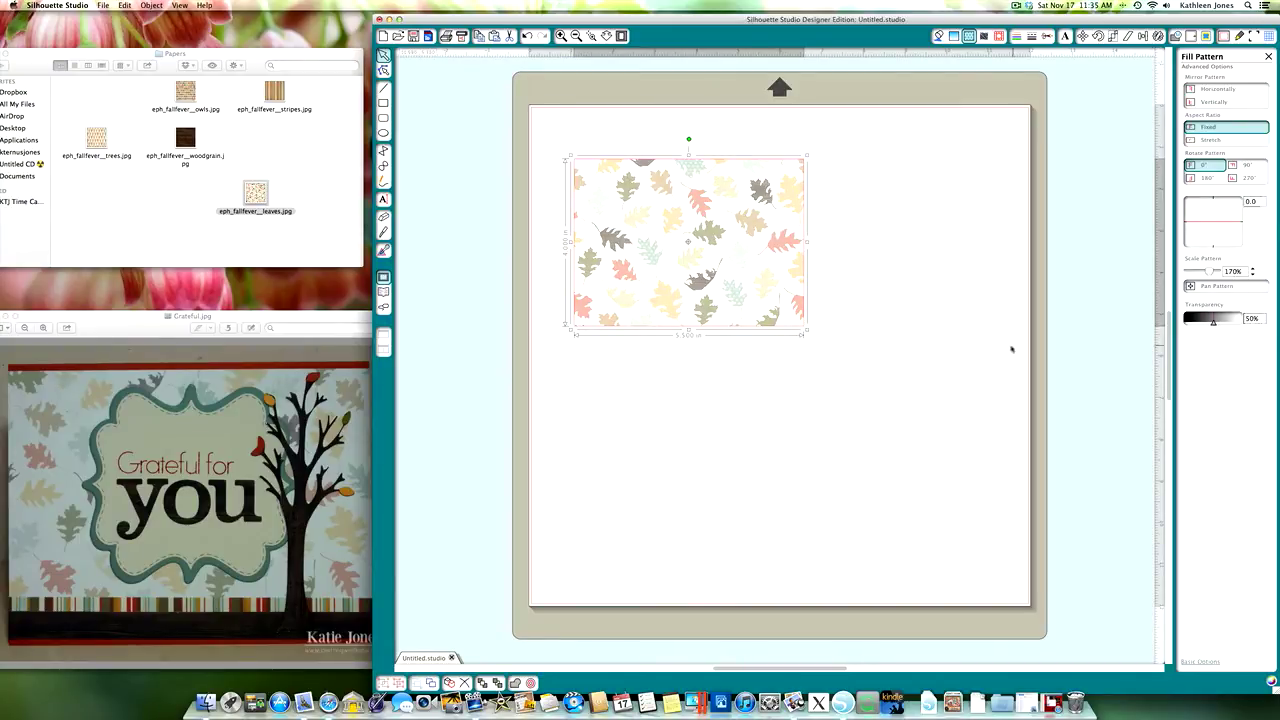
# - Move the faded leaf panel further up and left on the page
pyautogui.click(863, 389)
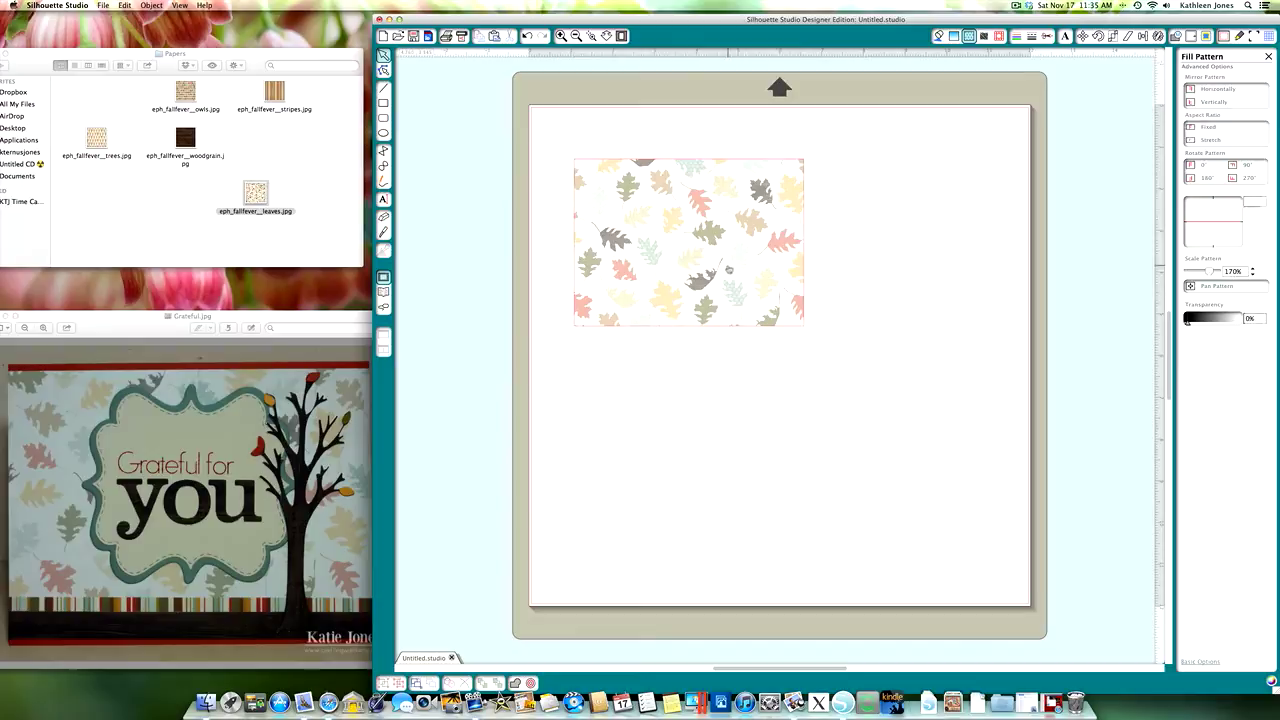
pyautogui.moveTo(729, 268); pyautogui.dragTo(705, 233)
pyautogui.click(670, 314)
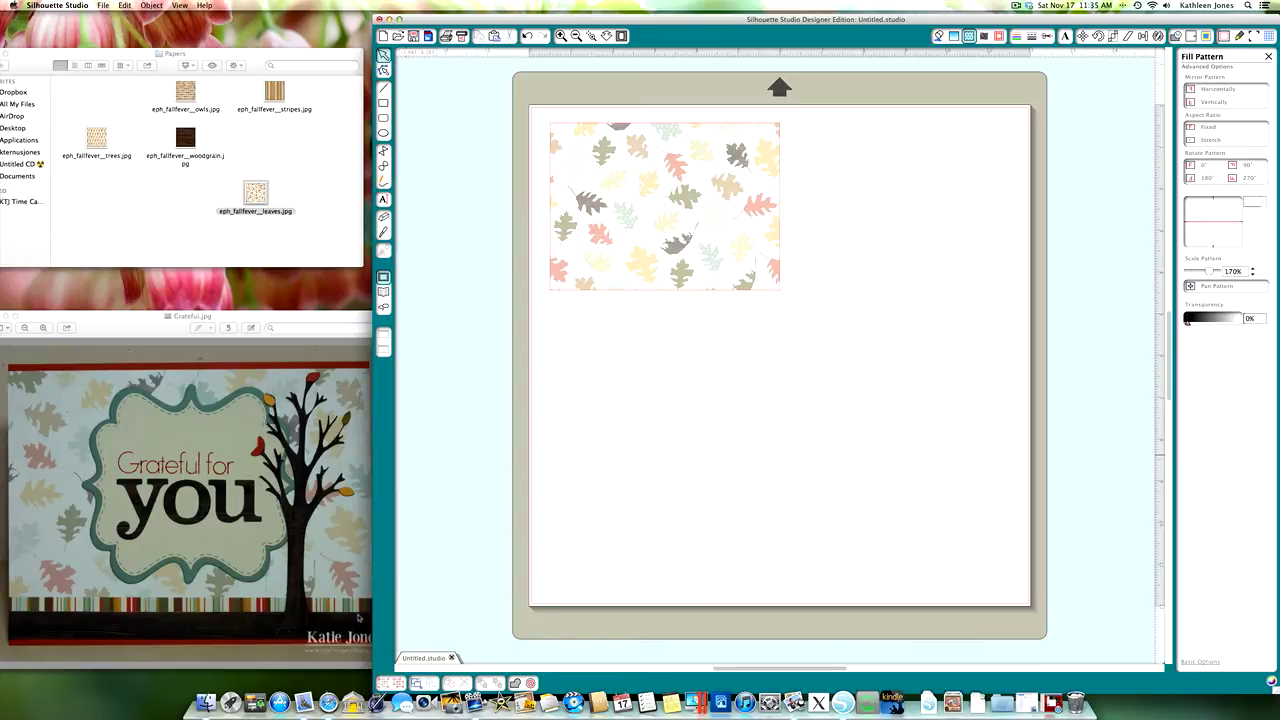
# - Draw a thin strip below the leaf panel and scale it to 5.5 × 0.75 in
pyautogui.click(383, 103)
pyautogui.moveTo(552, 310); pyautogui.dragTo(816, 347)
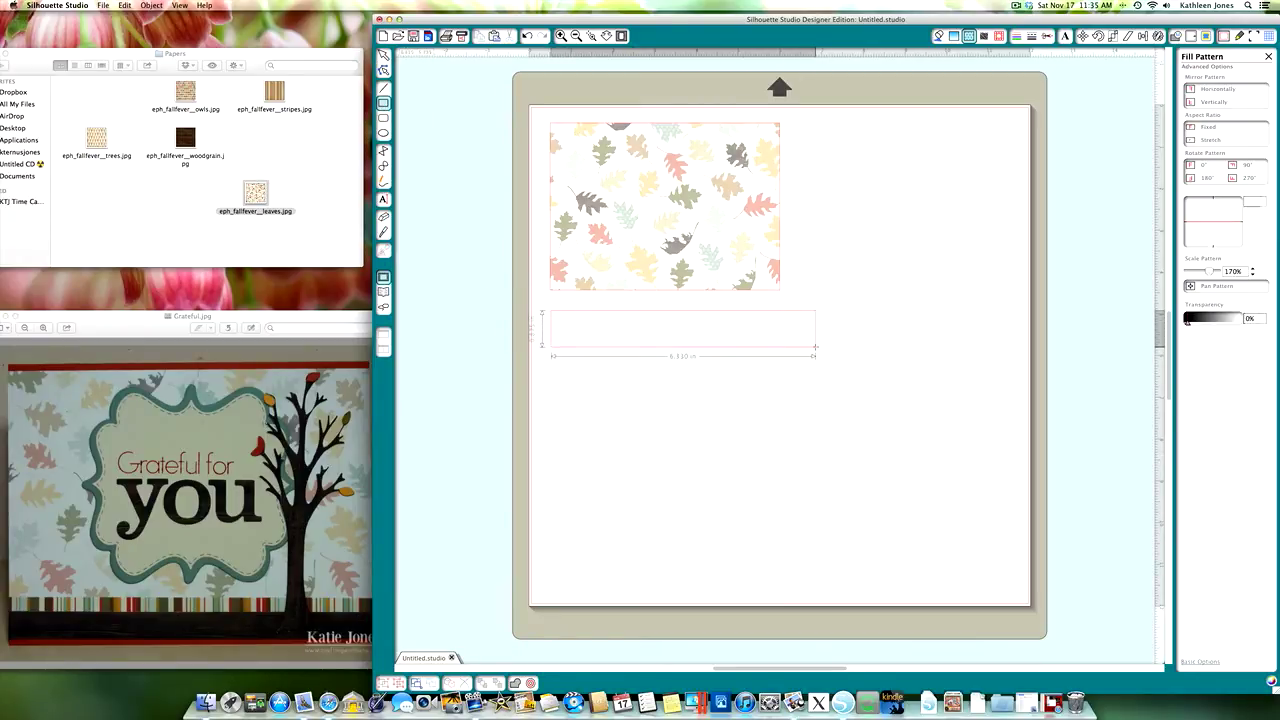
pyautogui.click(682, 321)
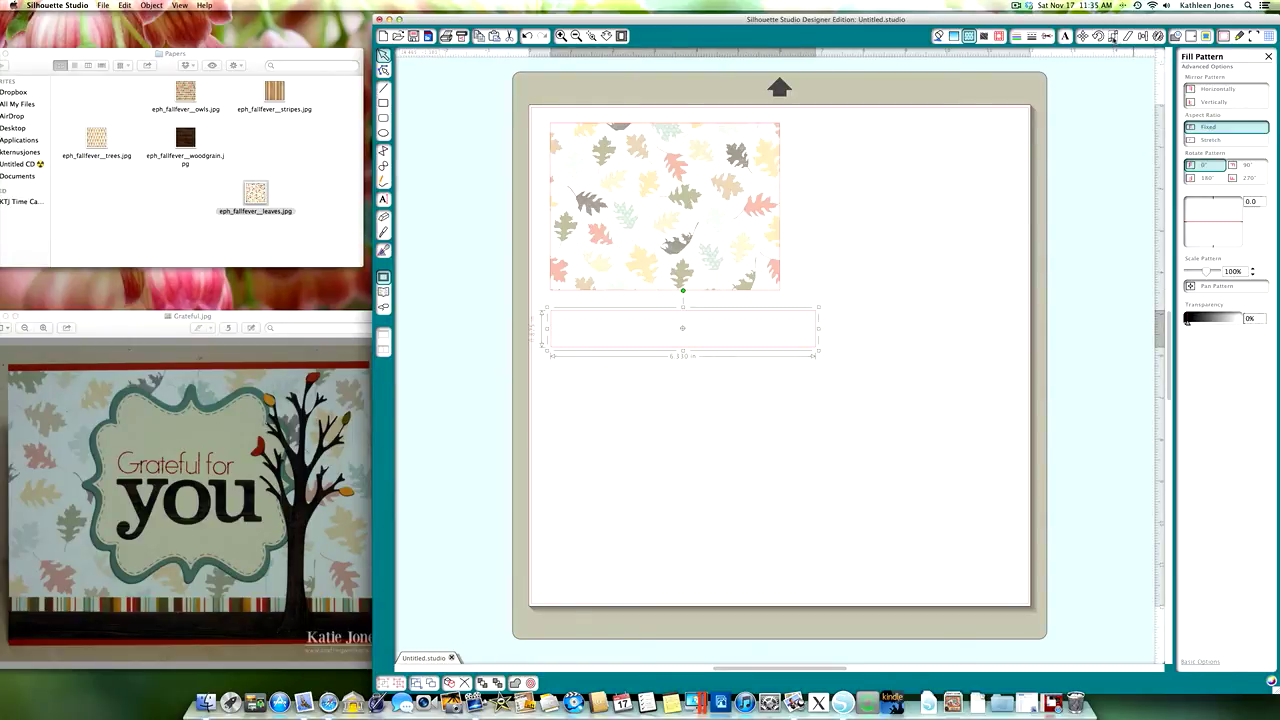
pyautogui.click(1112, 37)
pyautogui.doubleClick(1230, 189)
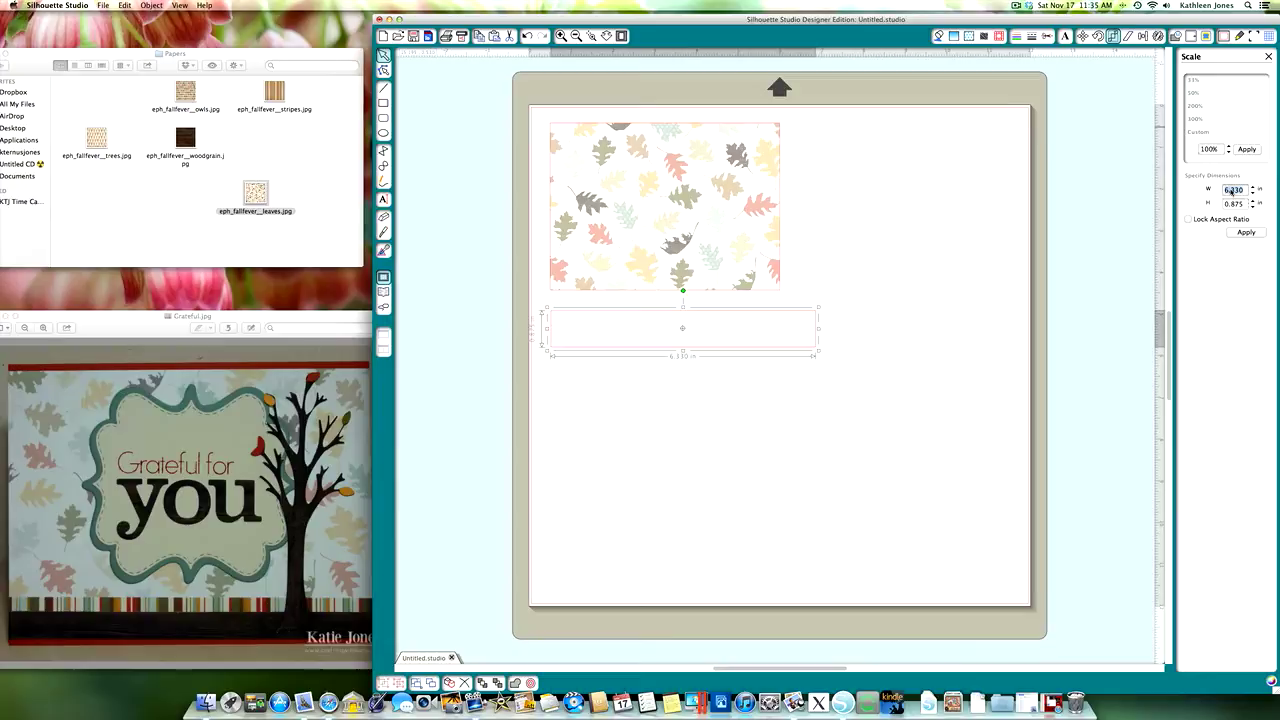
pyautogui.write('5.5')
pyautogui.doubleClick(1232, 204)
pyautogui.write('.75')
pyautogui.click(1246, 232)
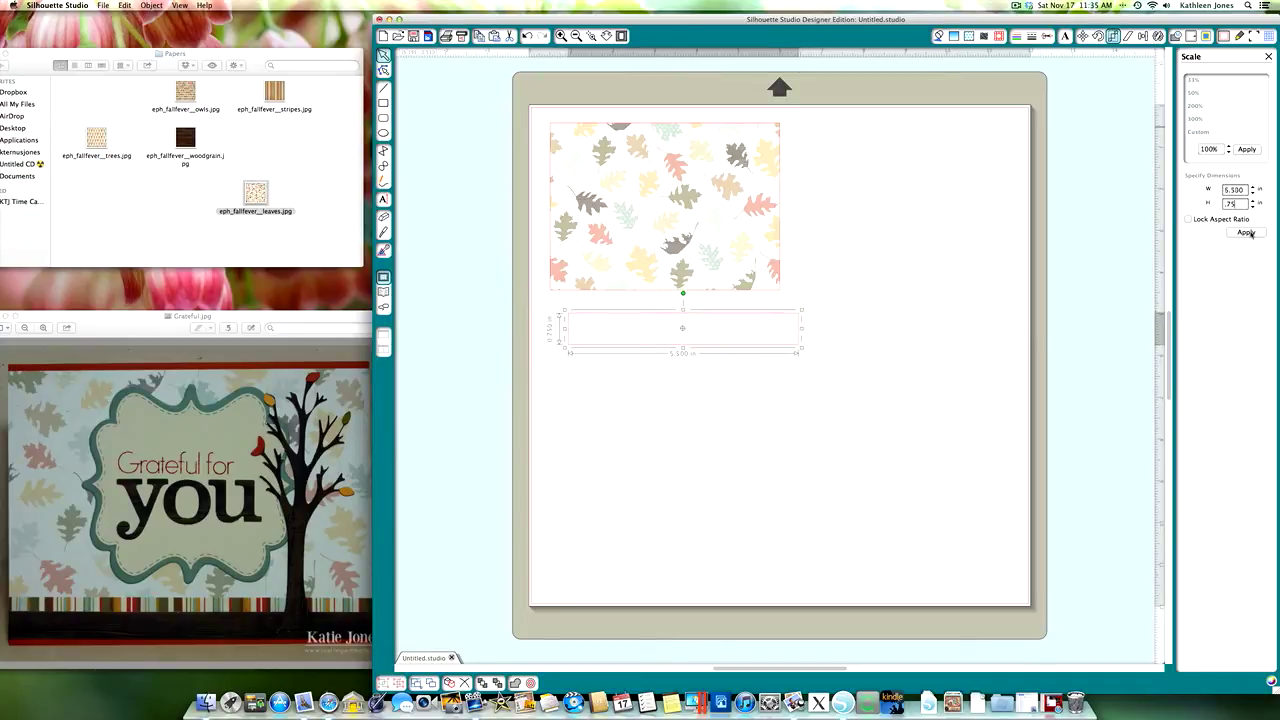
# - Fill the strip with eph_fallfever_stripes.jpg and show its advanced fill pattern options
pyautogui.click(277, 95)
pyautogui.moveTo(277, 95); pyautogui.dragTo(592, 329)
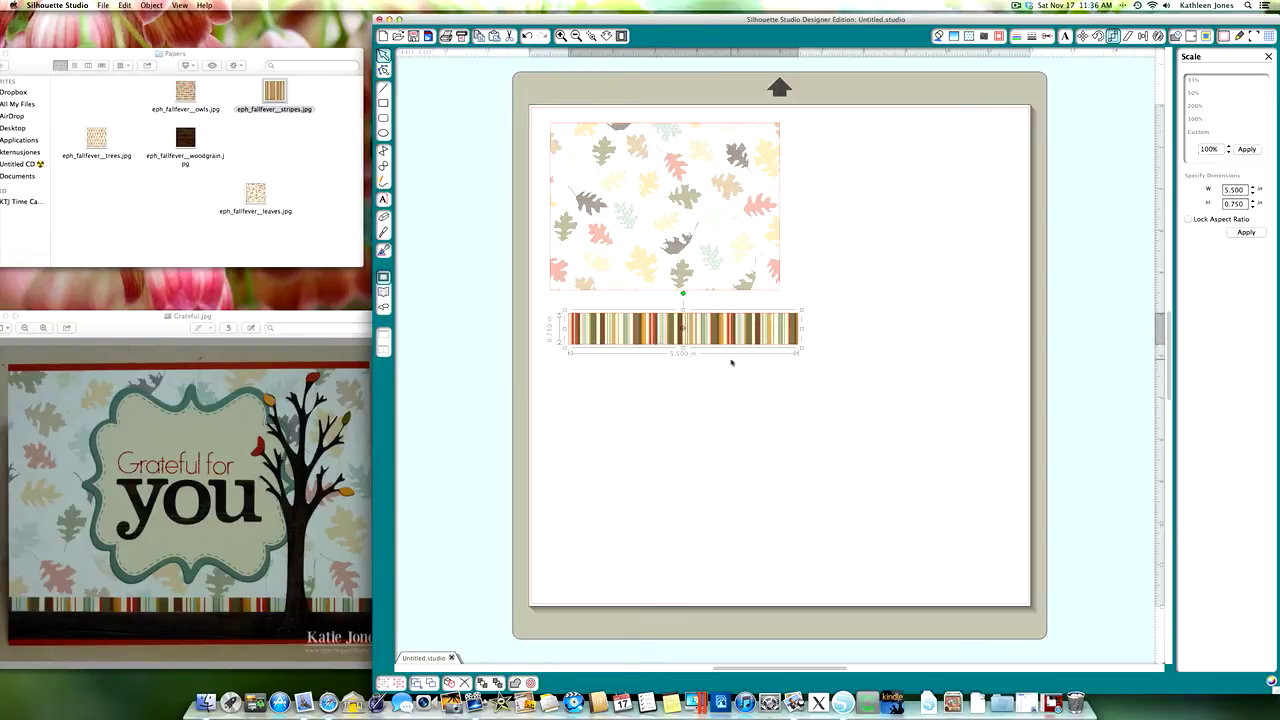
pyautogui.click(968, 36)
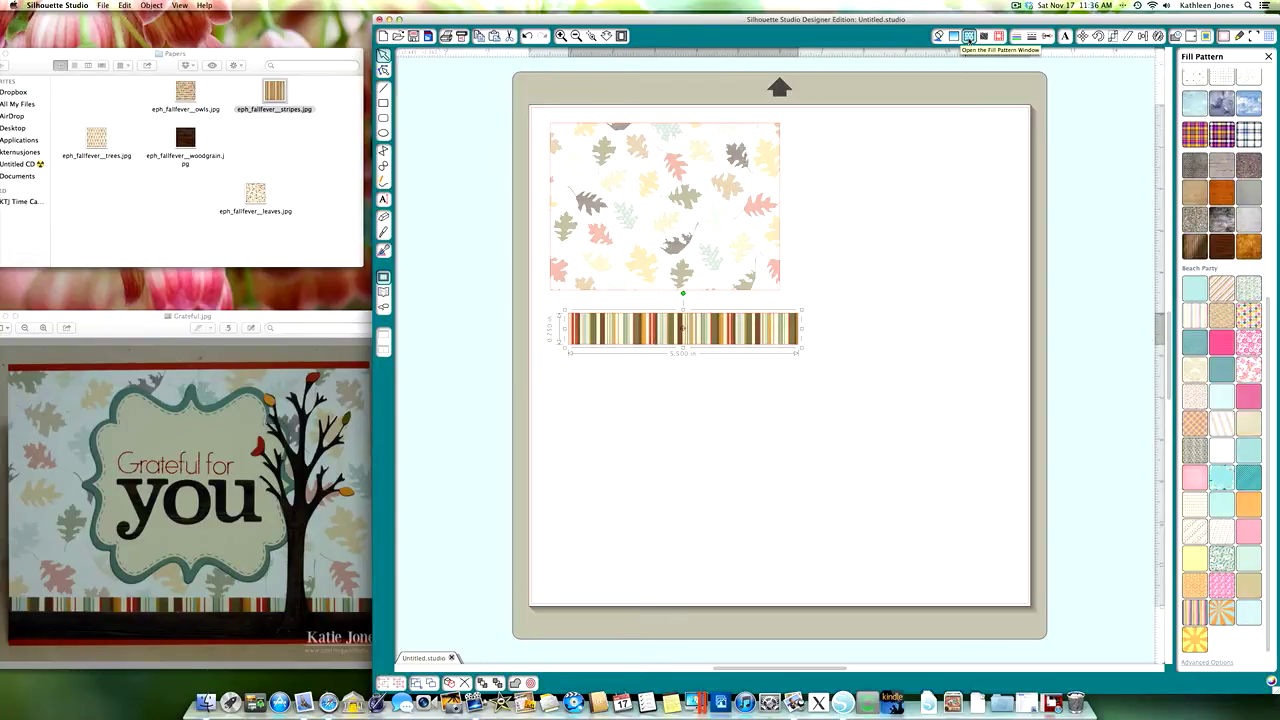
pyautogui.click(1205, 662)
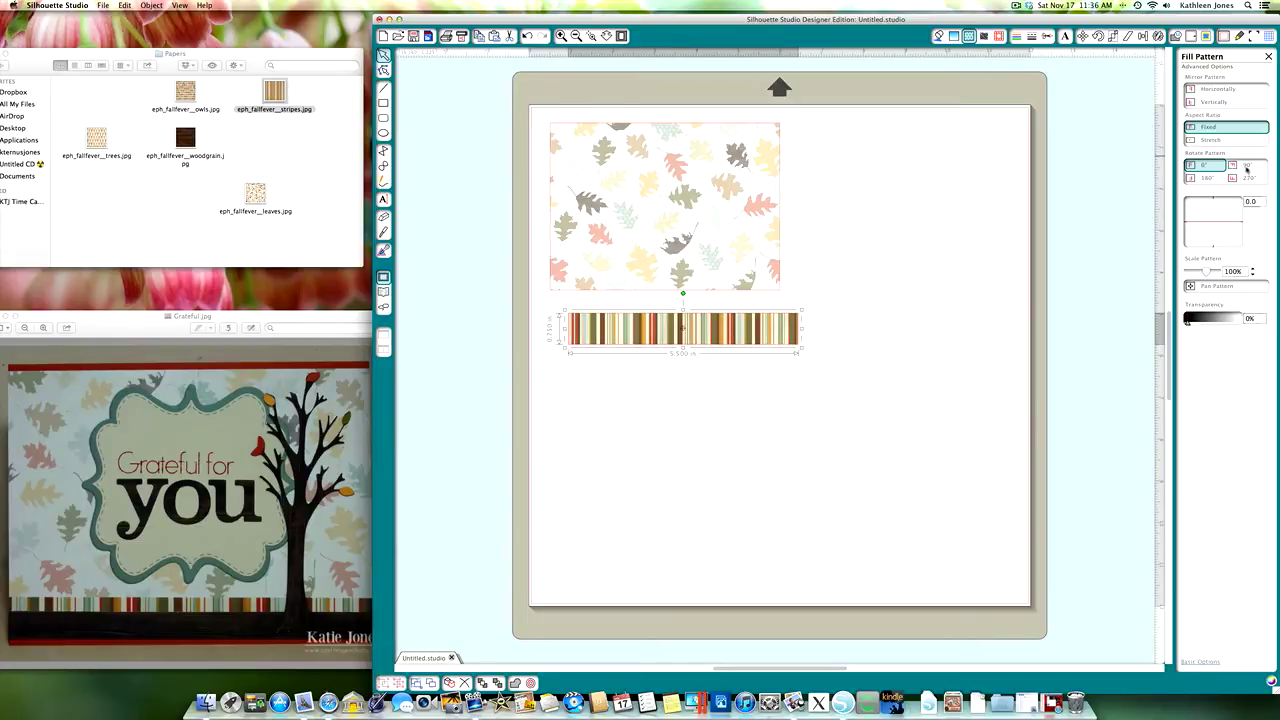
# - Try 90°, 45° and dial rotations on the stripes, leaving them at 0°
pyautogui.click(1246, 166)
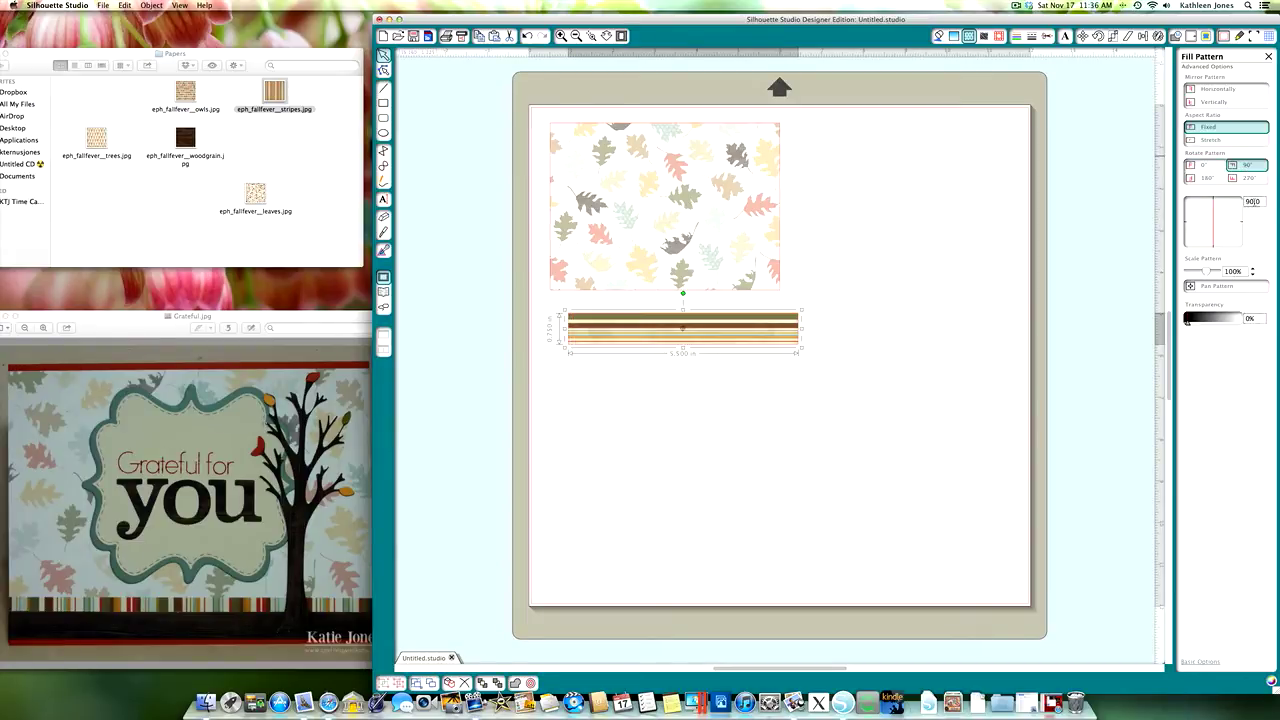
pyautogui.doubleClick(1254, 202)
pyautogui.write('45')
pyautogui.click(1239, 229)
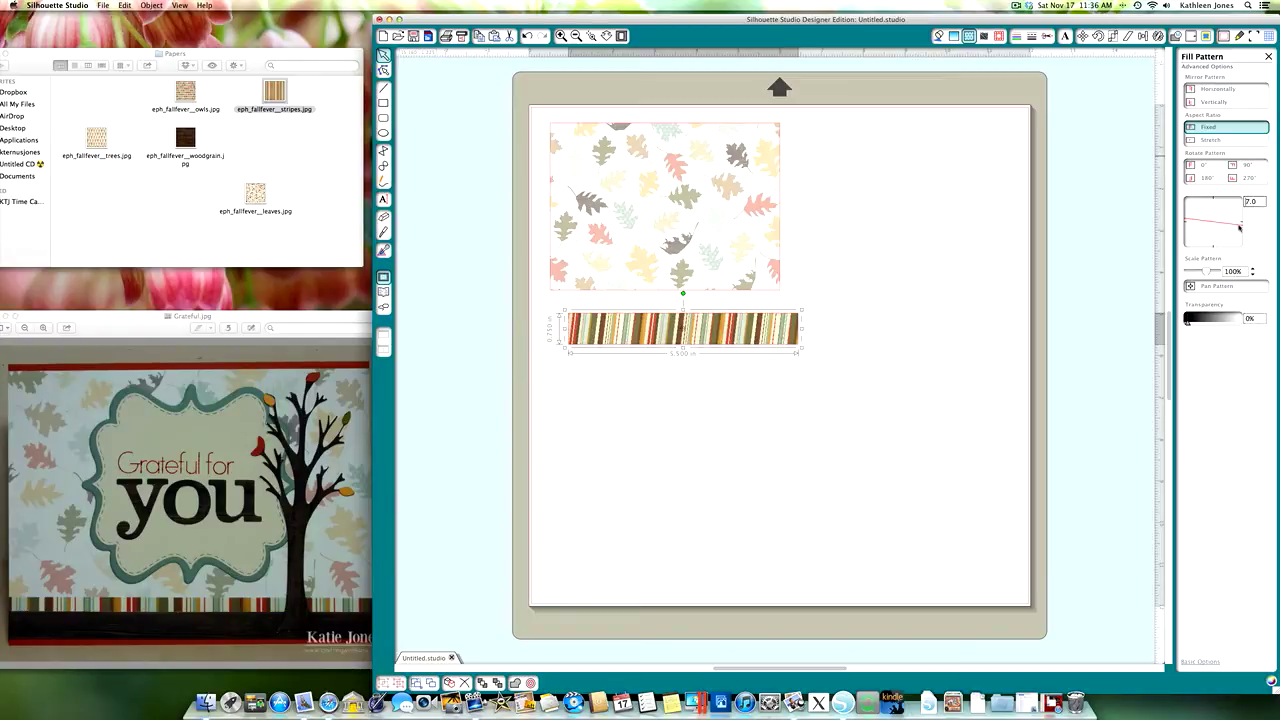
pyautogui.moveTo(1239, 229); pyautogui.dragTo(1237, 236)
pyautogui.moveTo(1238, 228)
pyautogui.mouseDown()
pyautogui.moveTo(1233, 247)
pyautogui.moveTo(1239, 224)
pyautogui.mouseUp()
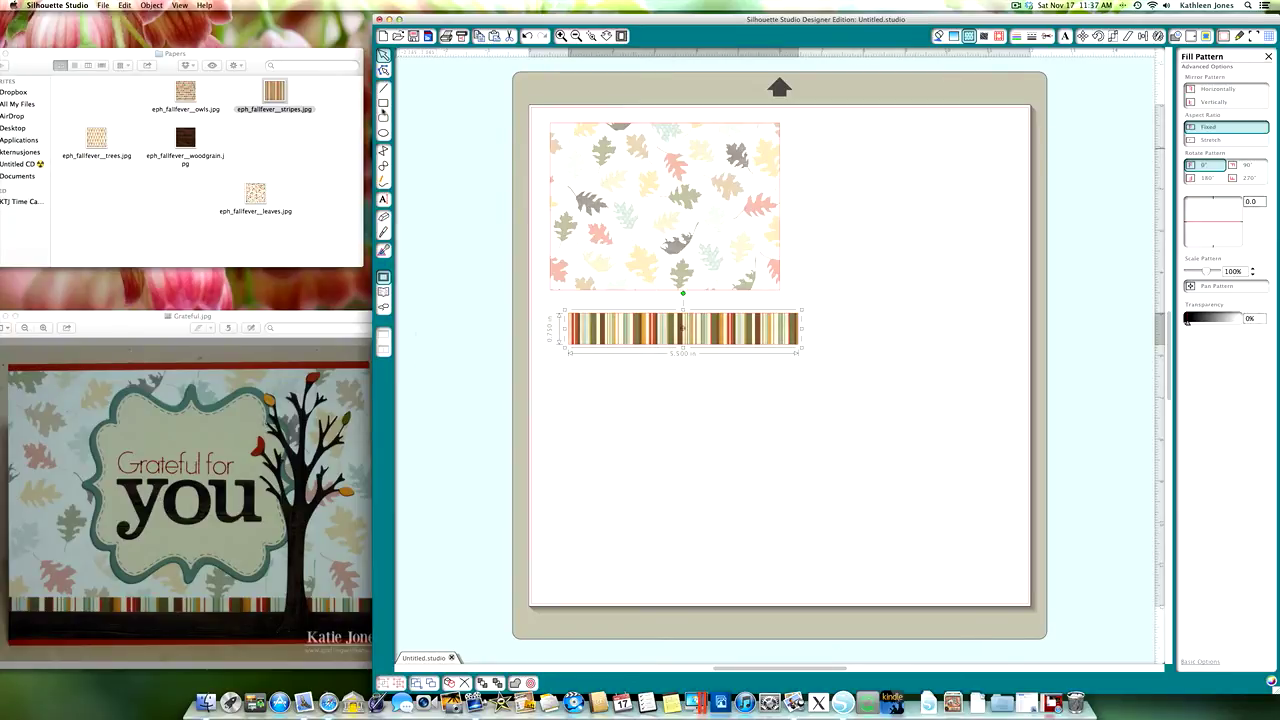
# - Draw a larger rectangle under the stripe strip and fill it with eph_fallfever_woodgrain.jpg
pyautogui.click(383, 103)
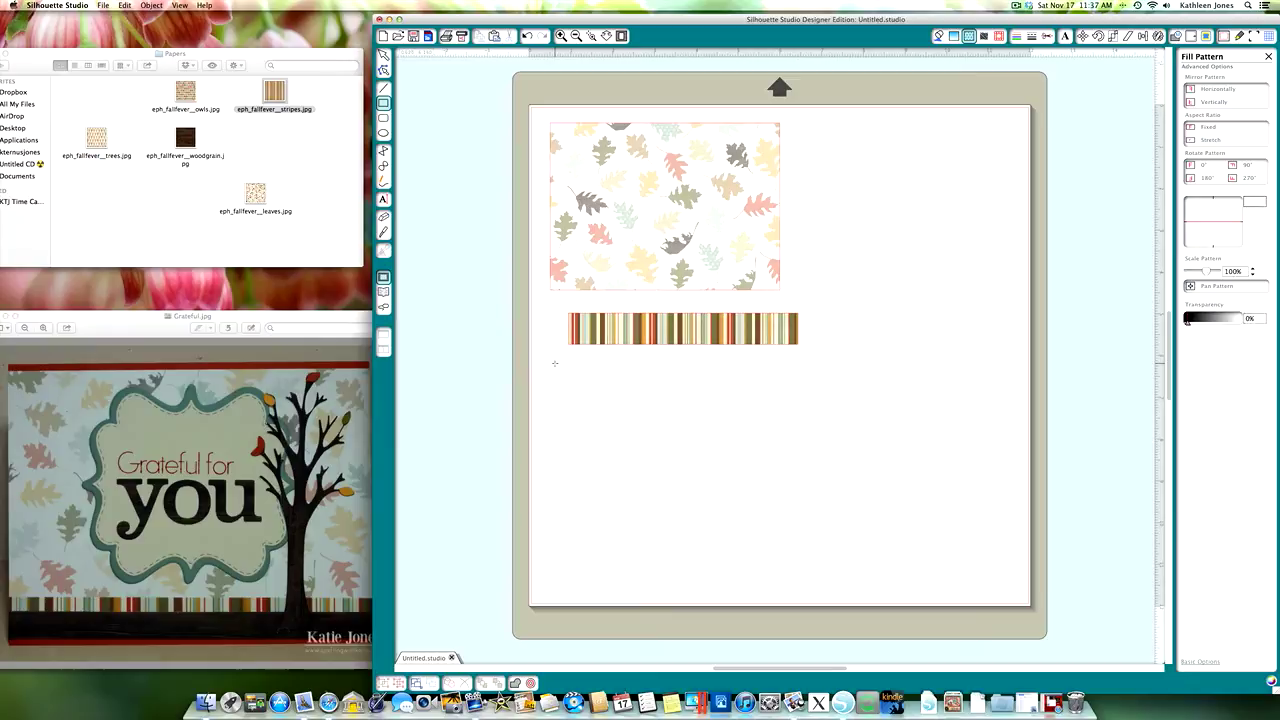
pyautogui.moveTo(550, 361); pyautogui.dragTo(785, 564)
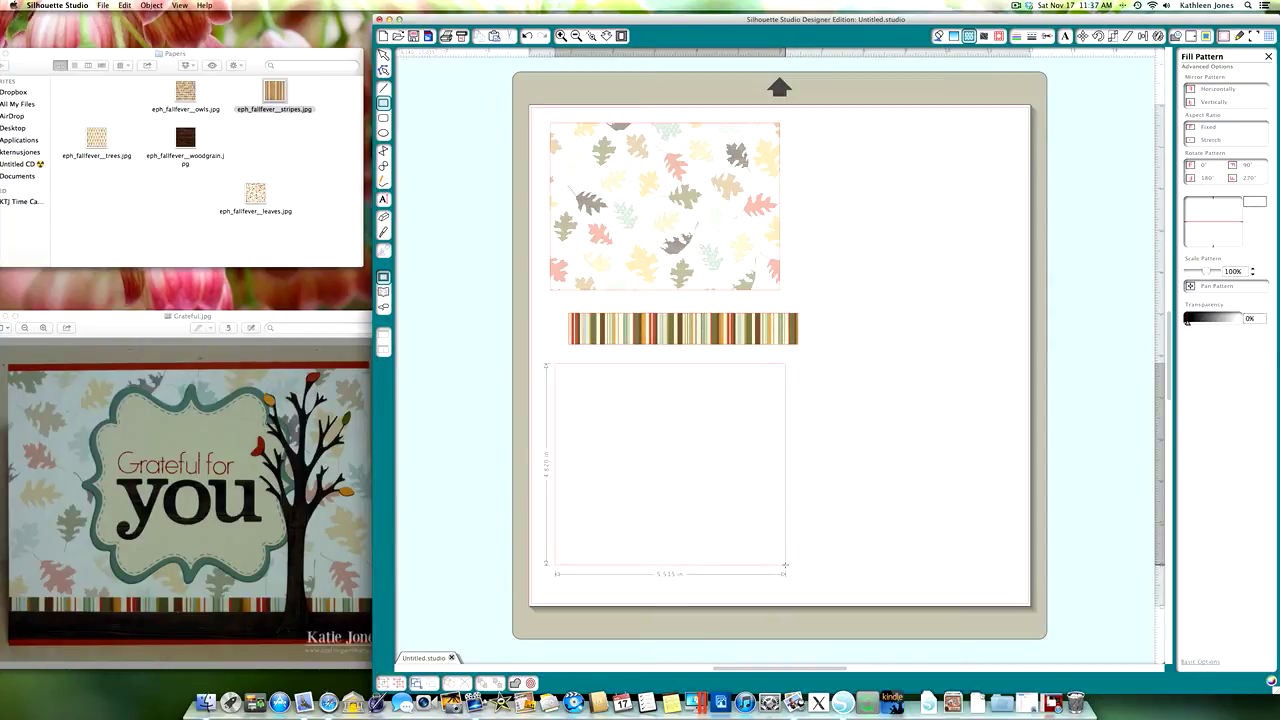
pyautogui.press('v')
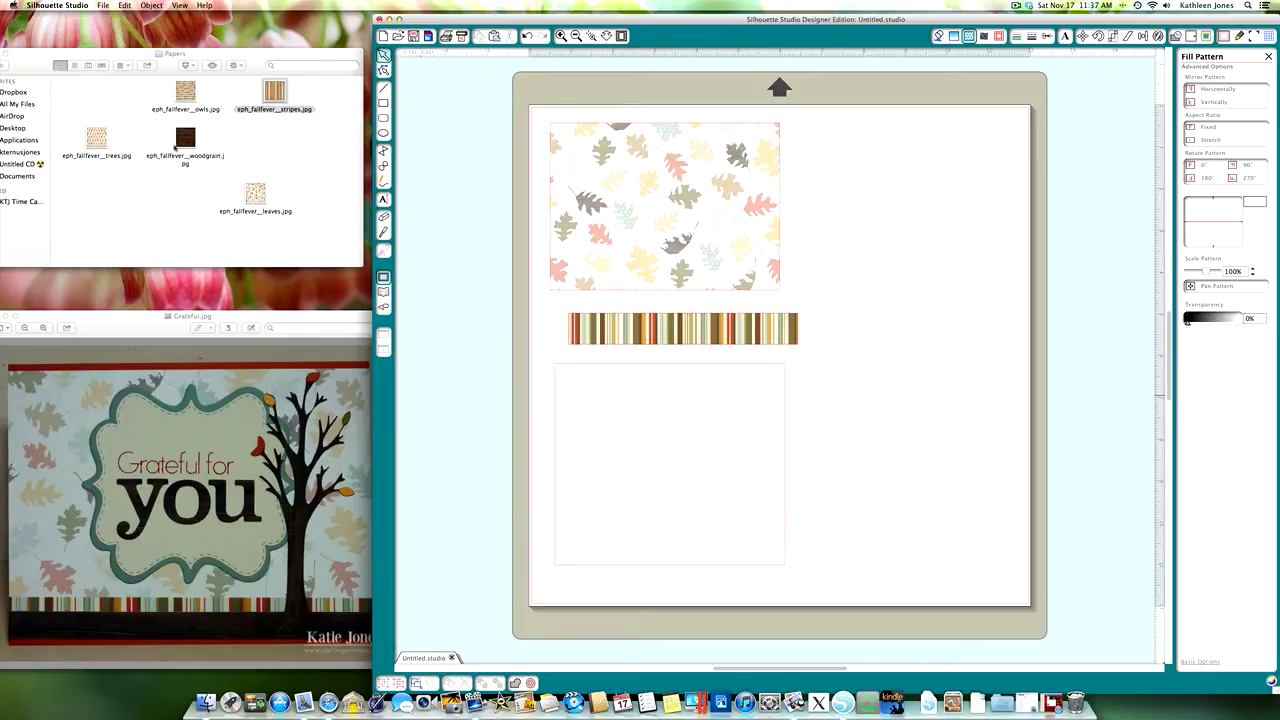
pyautogui.moveTo(178, 144); pyautogui.dragTo(607, 427)
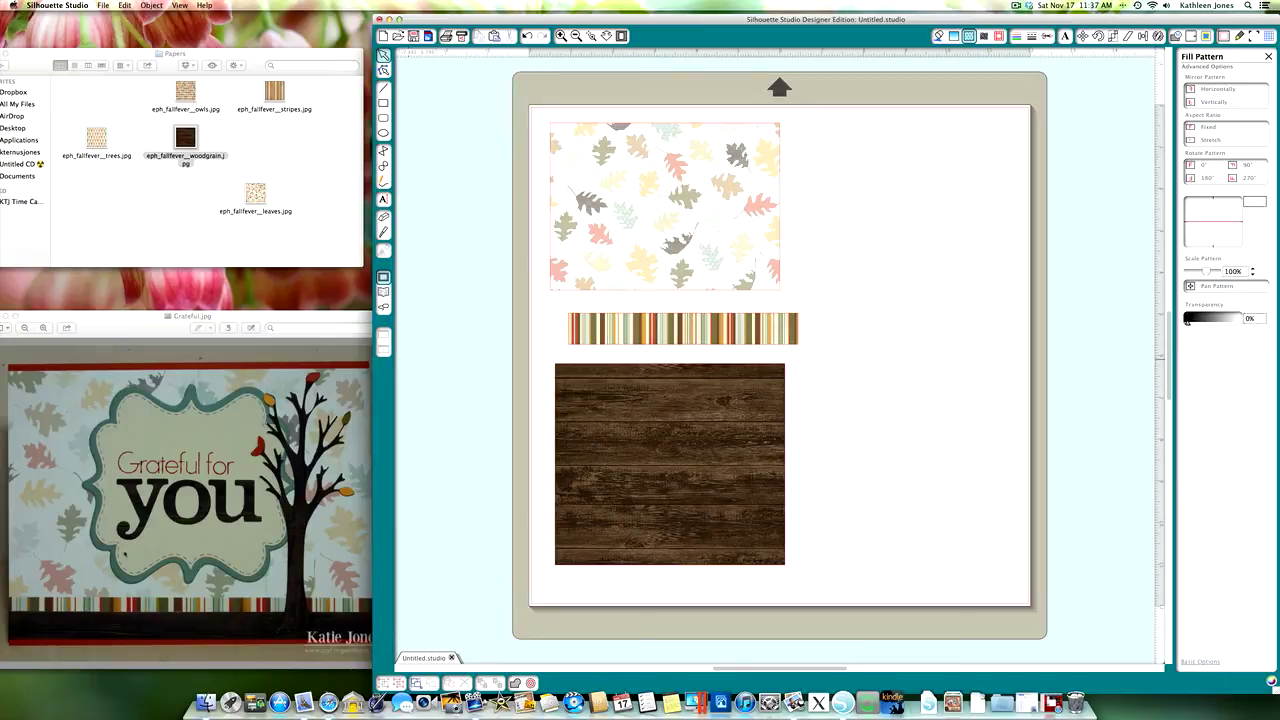
# - Draw a square to the right of the leaf panel
pyautogui.click(384, 103)
pyautogui.moveTo(832, 134); pyautogui.dragTo(980, 272)
pyautogui.scroll(-2, 980, 272)
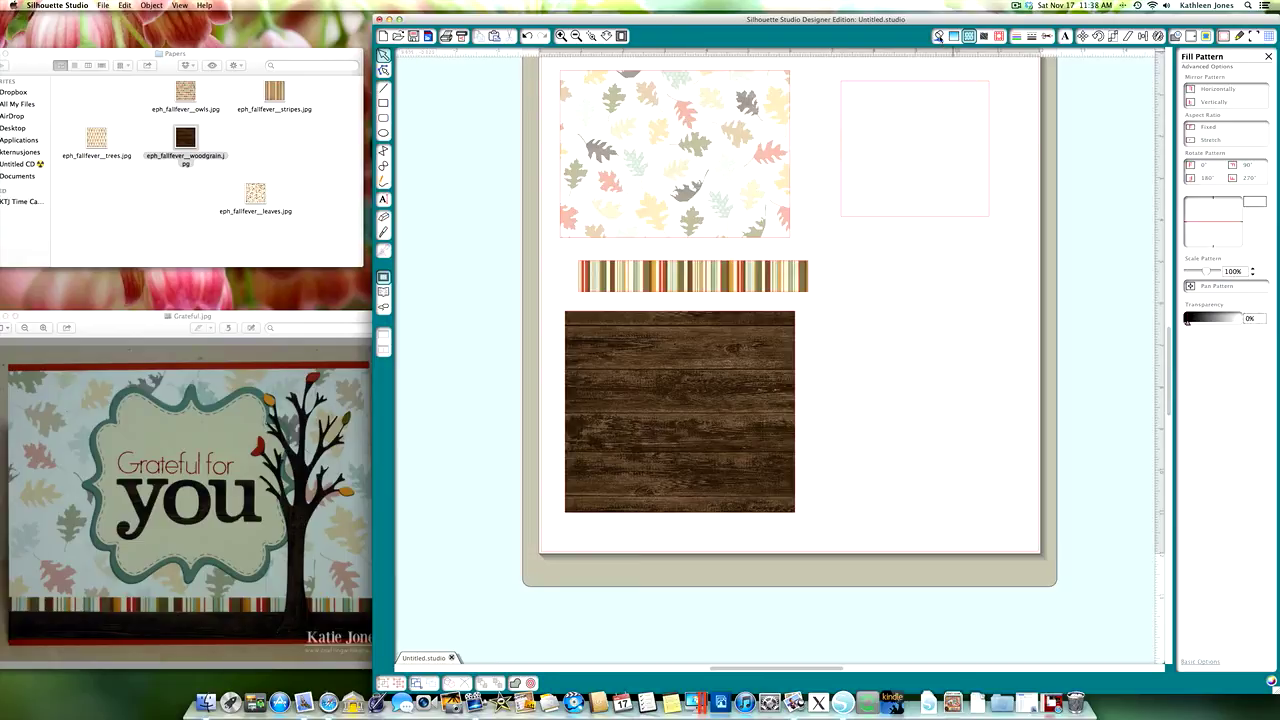
# - Fill the square with a pale cream colour eyedropped from the leaves paper
pyautogui.click(938, 36)
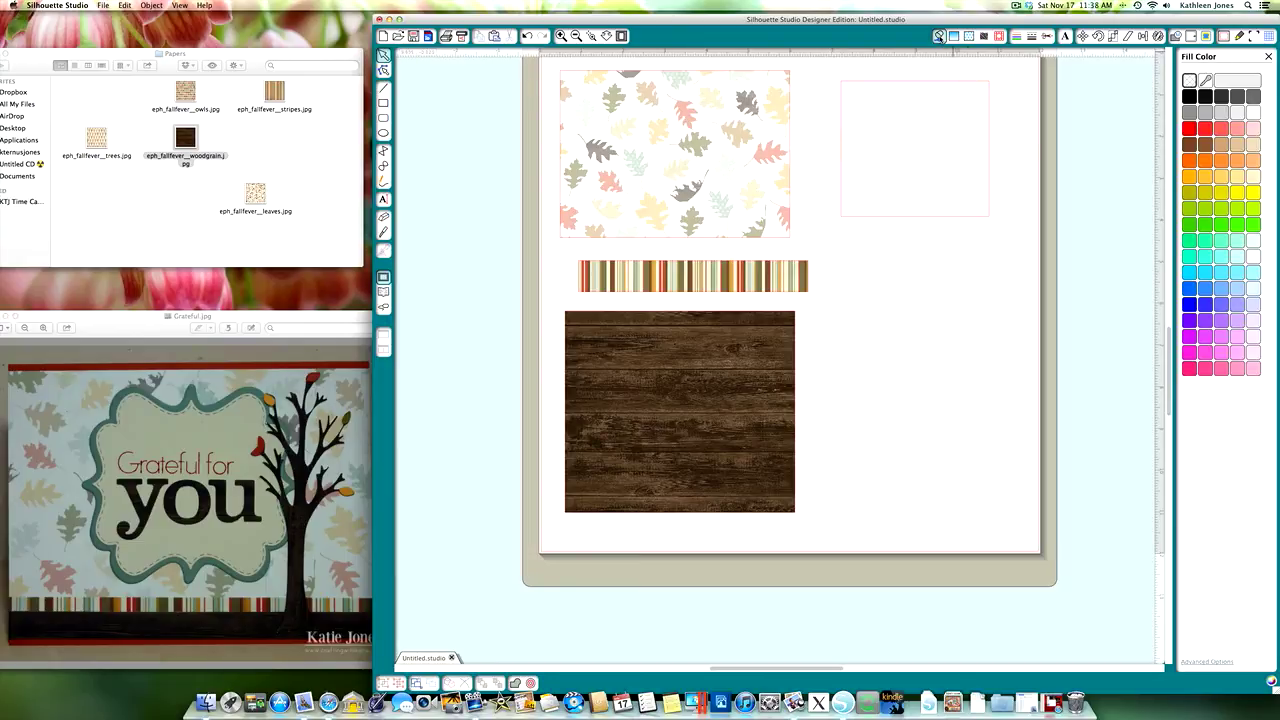
pyautogui.click(1188, 662)
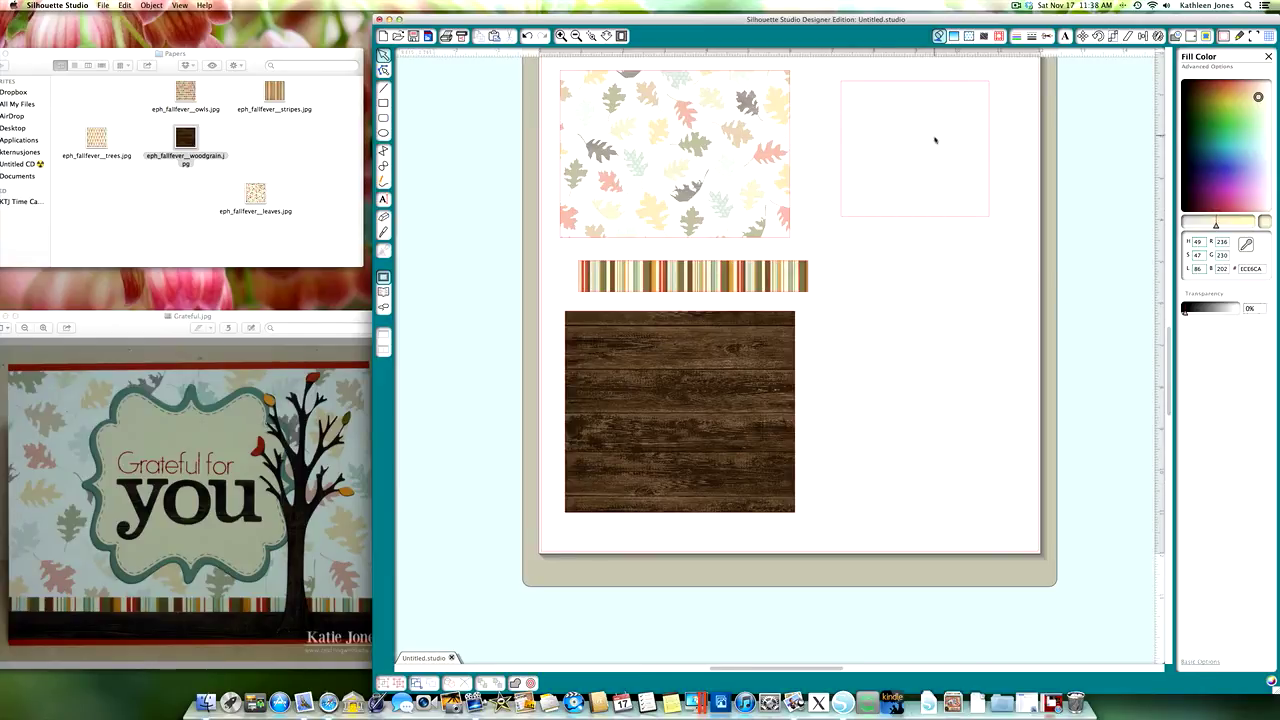
pyautogui.click(871, 217)
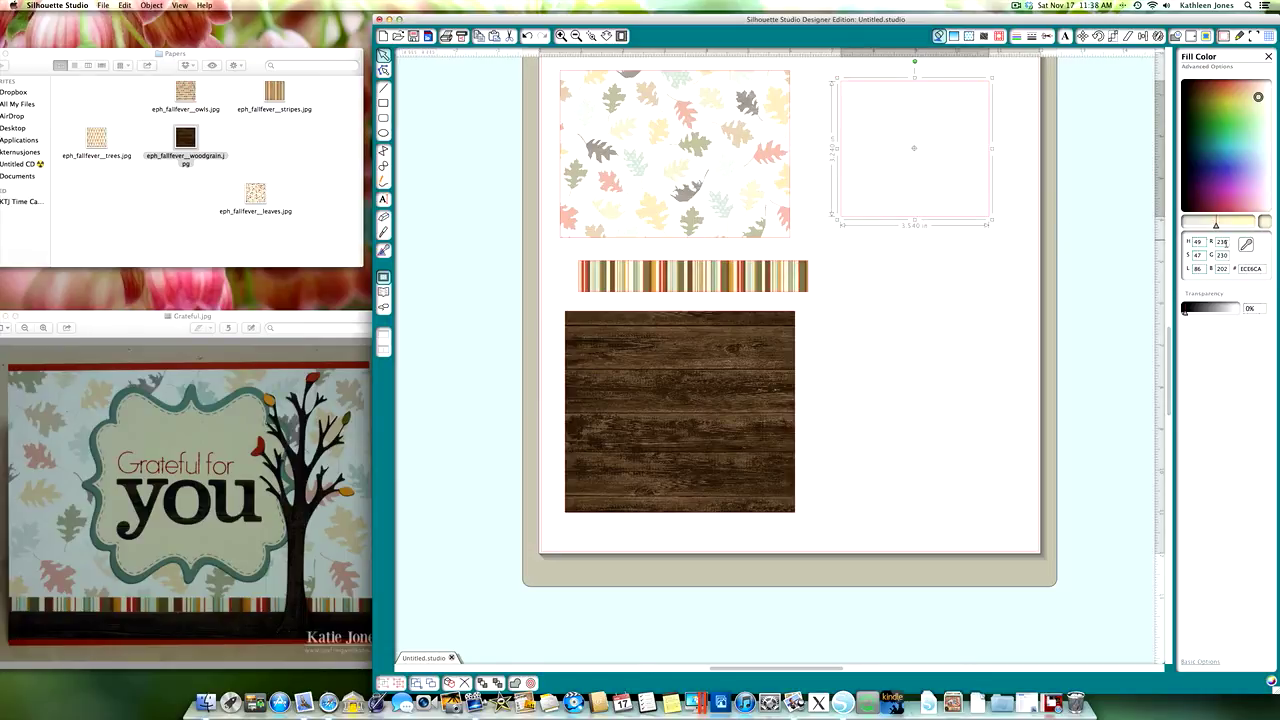
pyautogui.click(1246, 245)
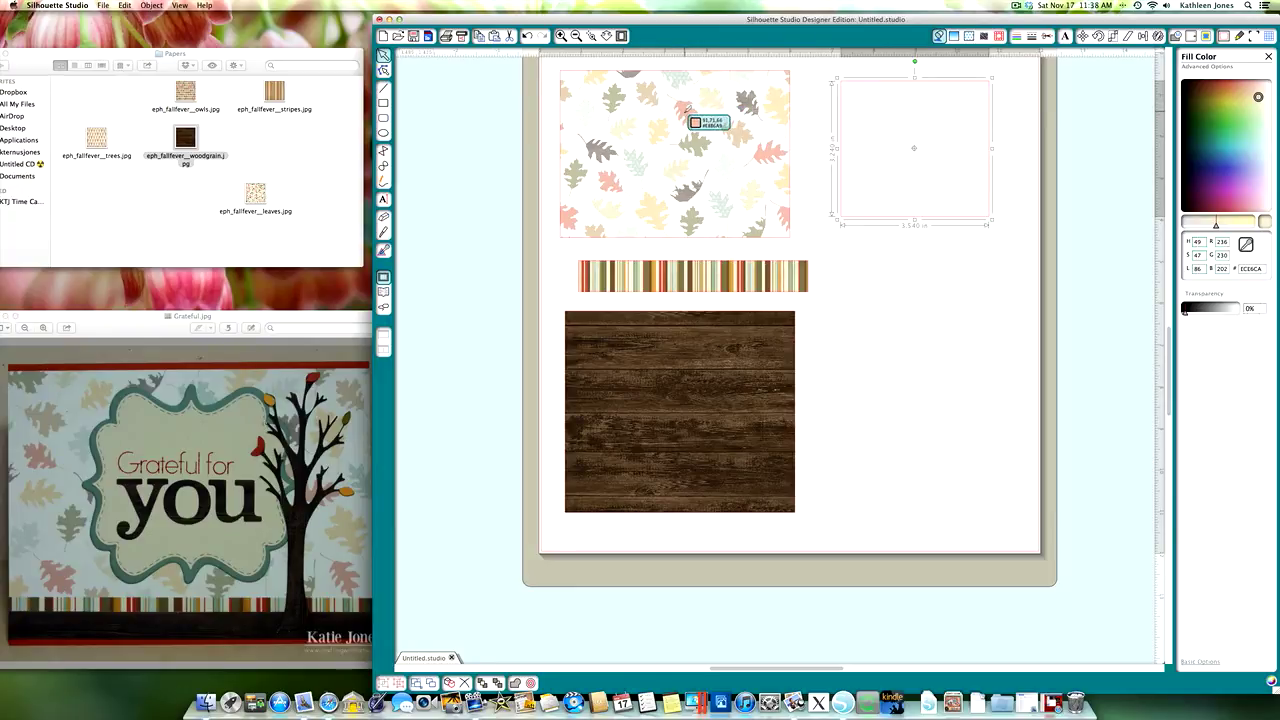
pyautogui.click(686, 114)
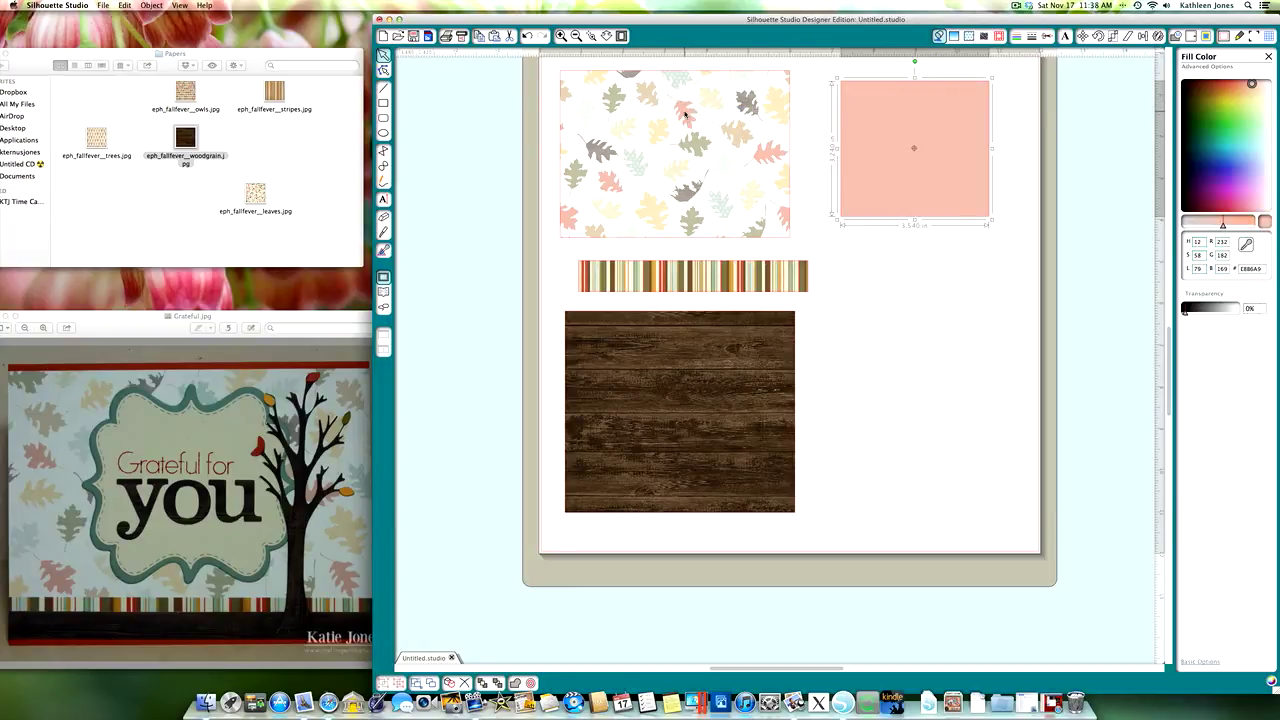
pyautogui.click(1245, 244)
pyautogui.click(751, 195)
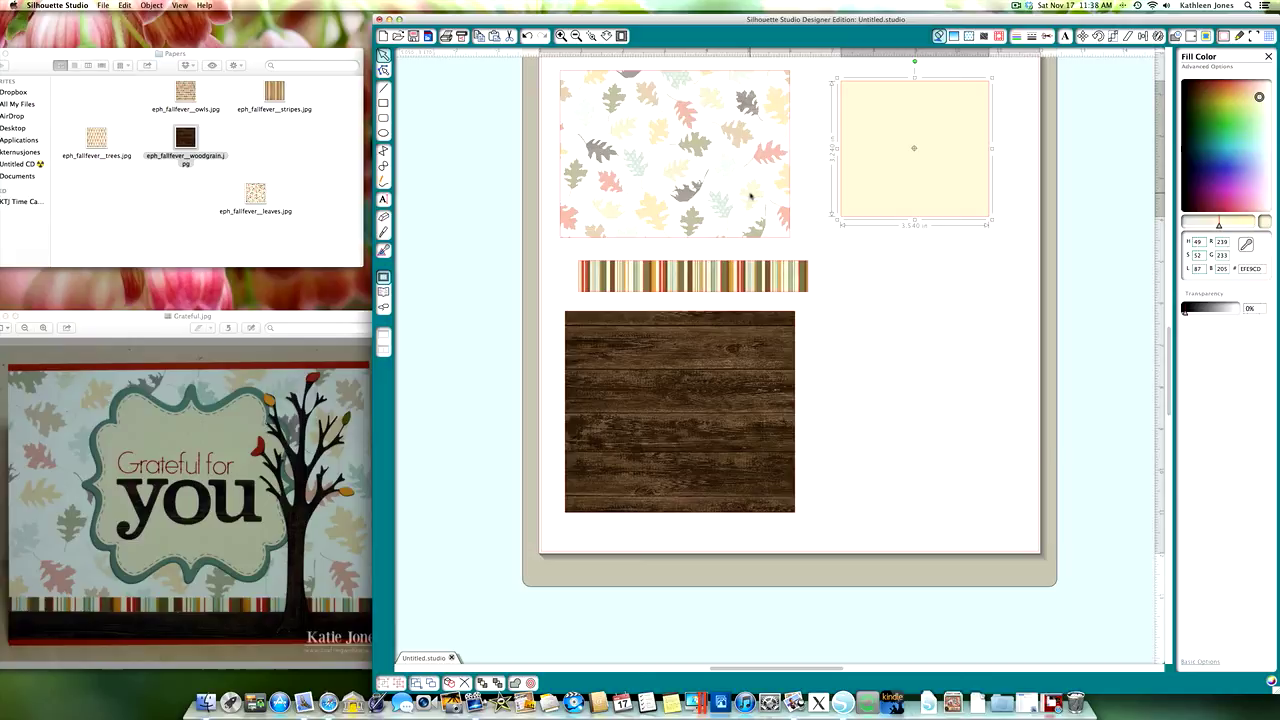